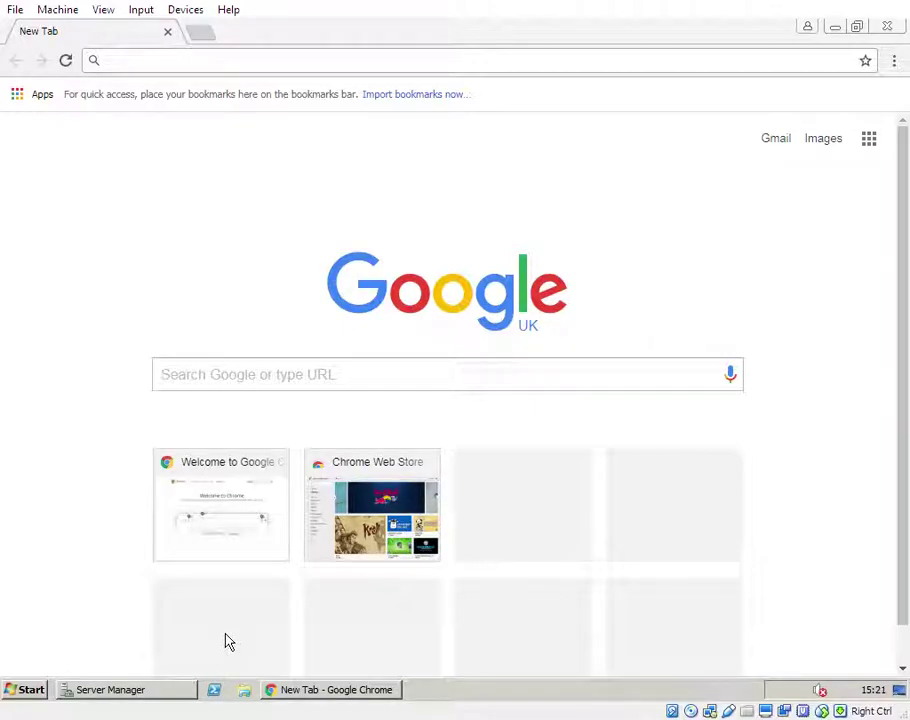
# Check the current PowerShell version with get-host in an administrator PowerShell console, then close it
pyautogui.click(32, 693)
pyautogui.click(249, 601)
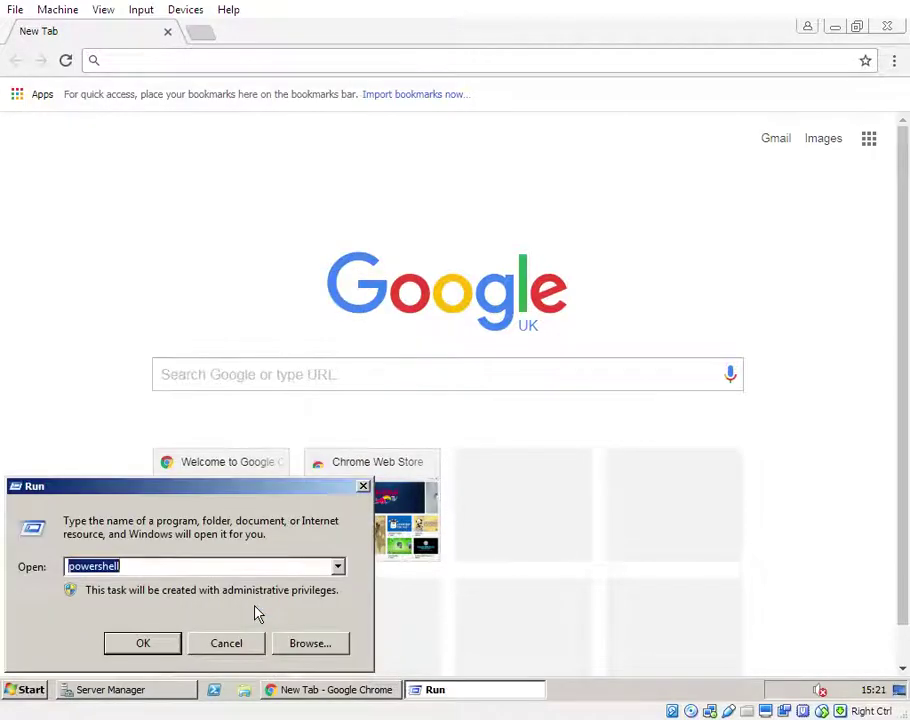
pyautogui.press('Return')
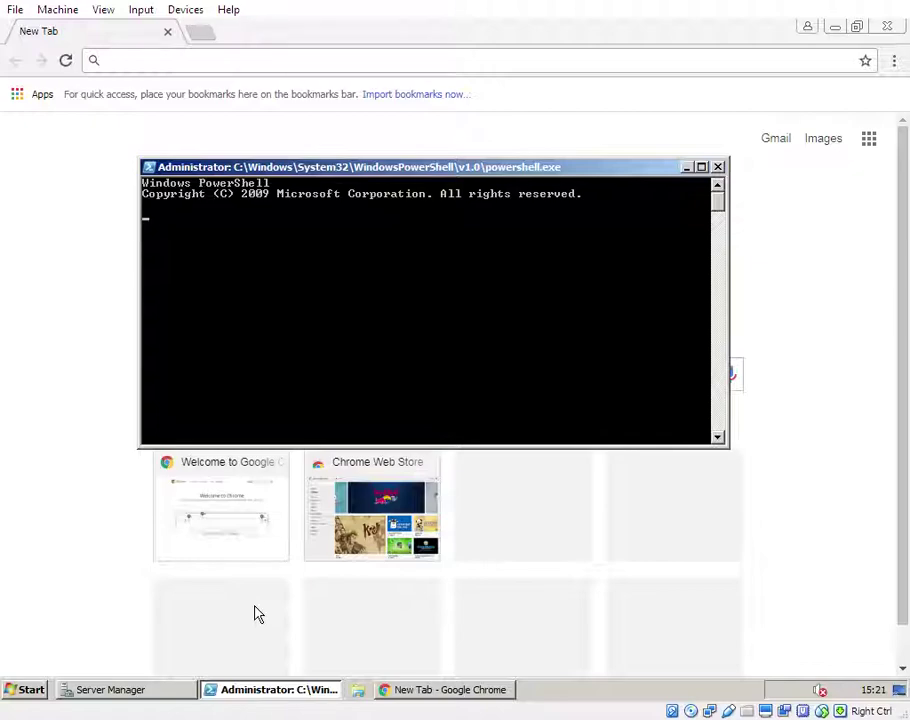
pyautogui.write('get-host')
pyautogui.press('Return')
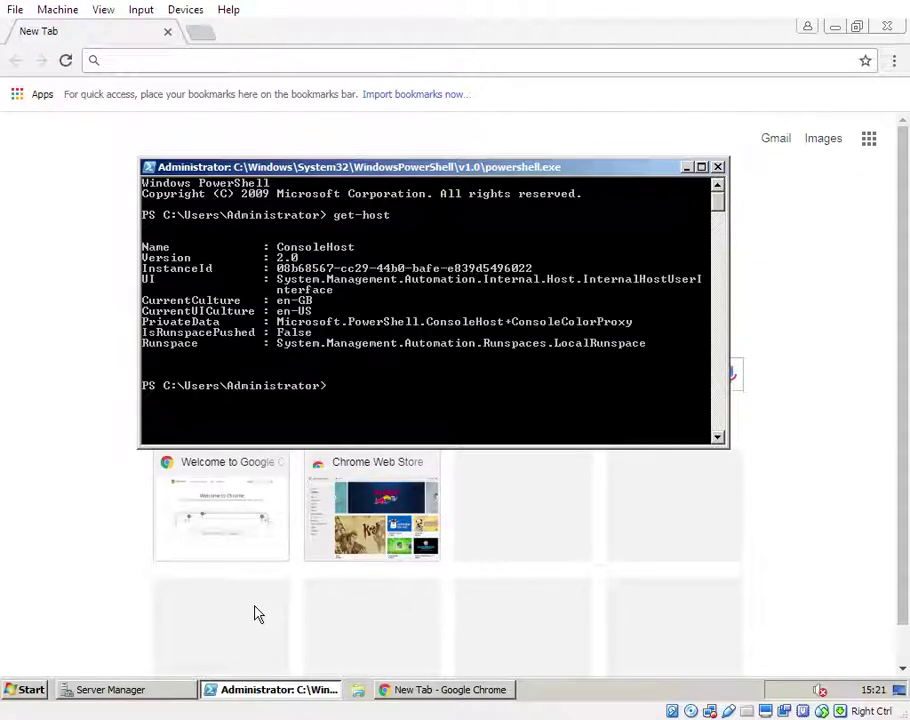
pyautogui.click(718, 167)
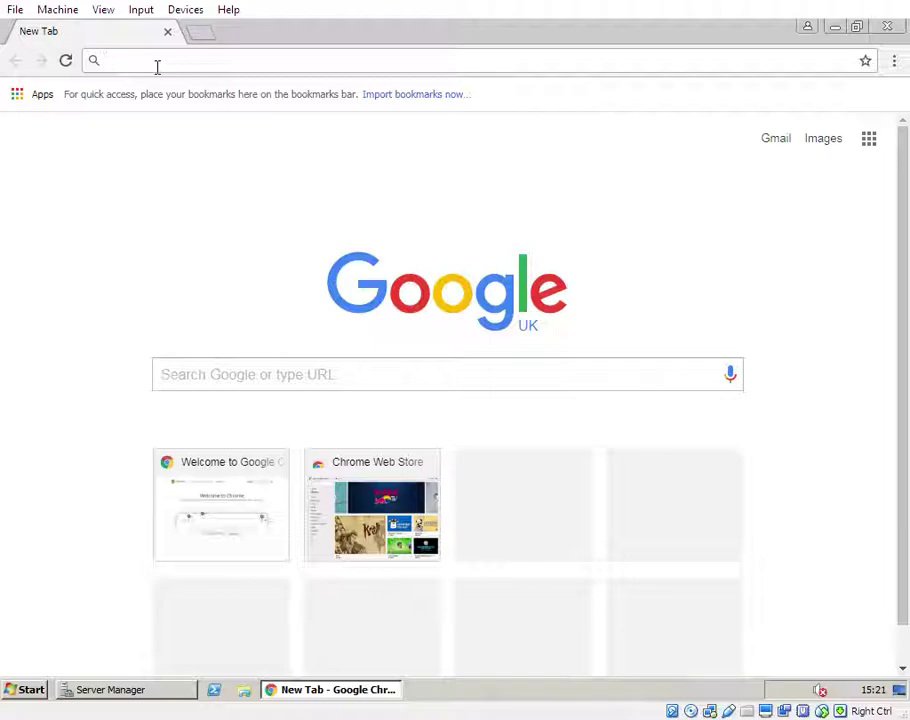
# Search for '.net framework 4.5.1' and download the .NET Framework 4.5.1 Web Installer
pyautogui.write('.net frame')
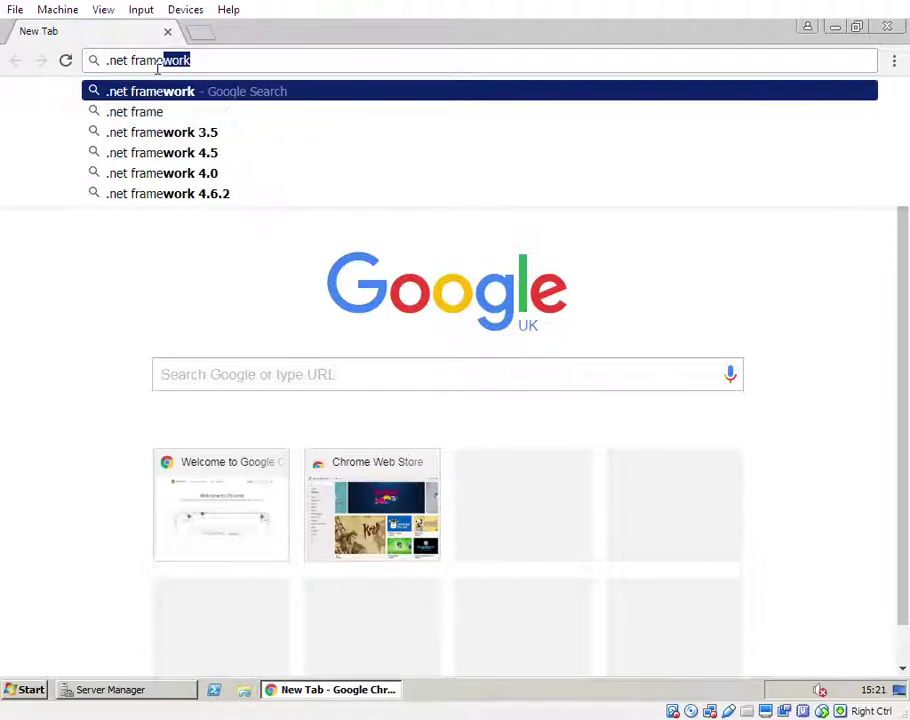
pyautogui.write('work 4.5.1')
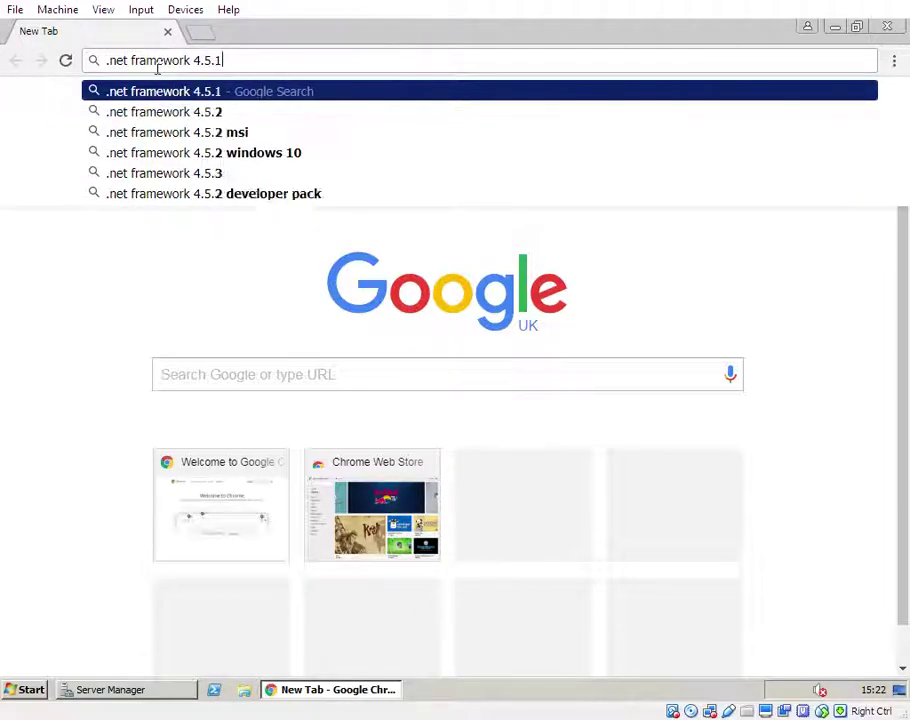
pyautogui.press('Return')
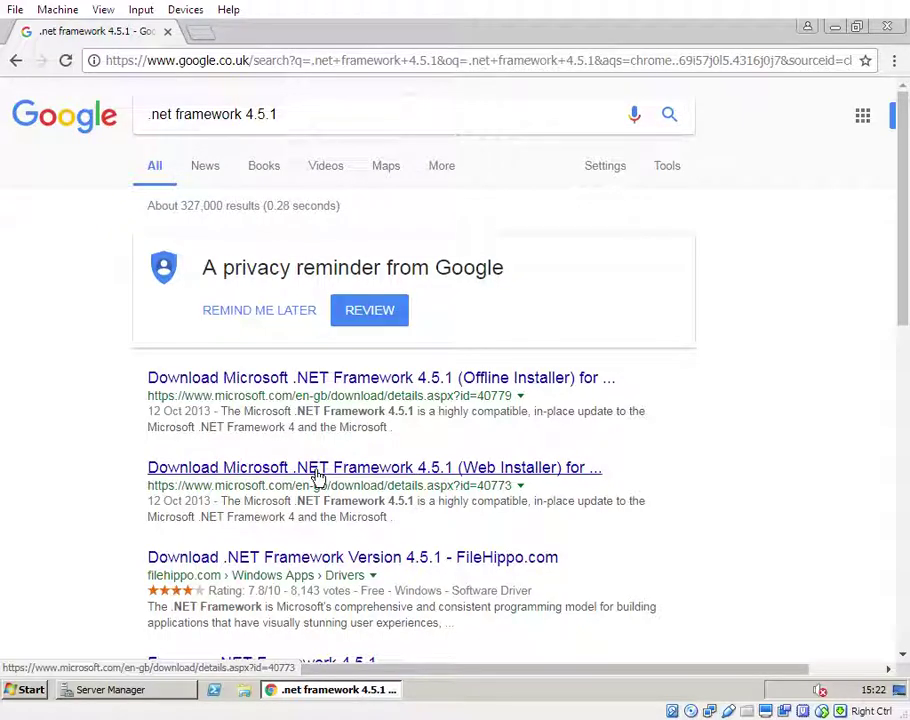
pyautogui.click(303, 475)
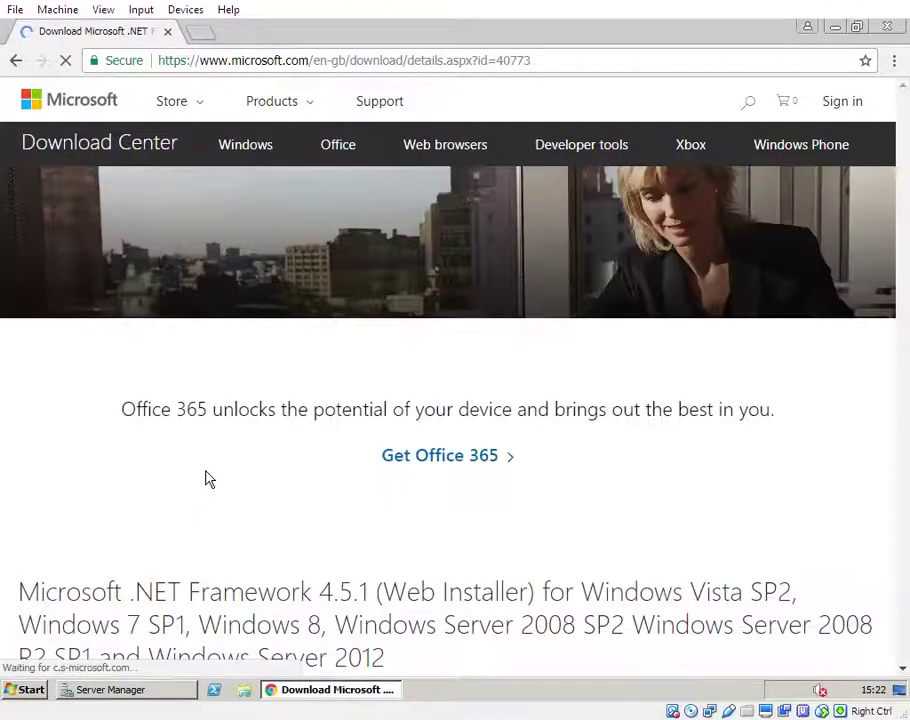
pyautogui.scroll(-2, 270, 540)
pyautogui.click(475, 558)
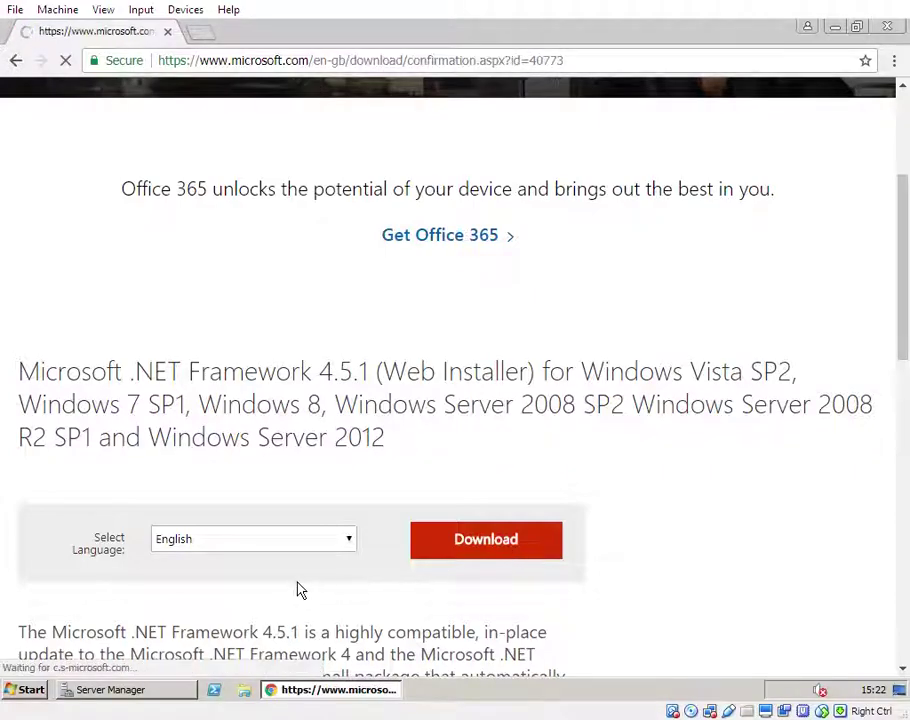
pyautogui.scroll(-1, 302, 575)
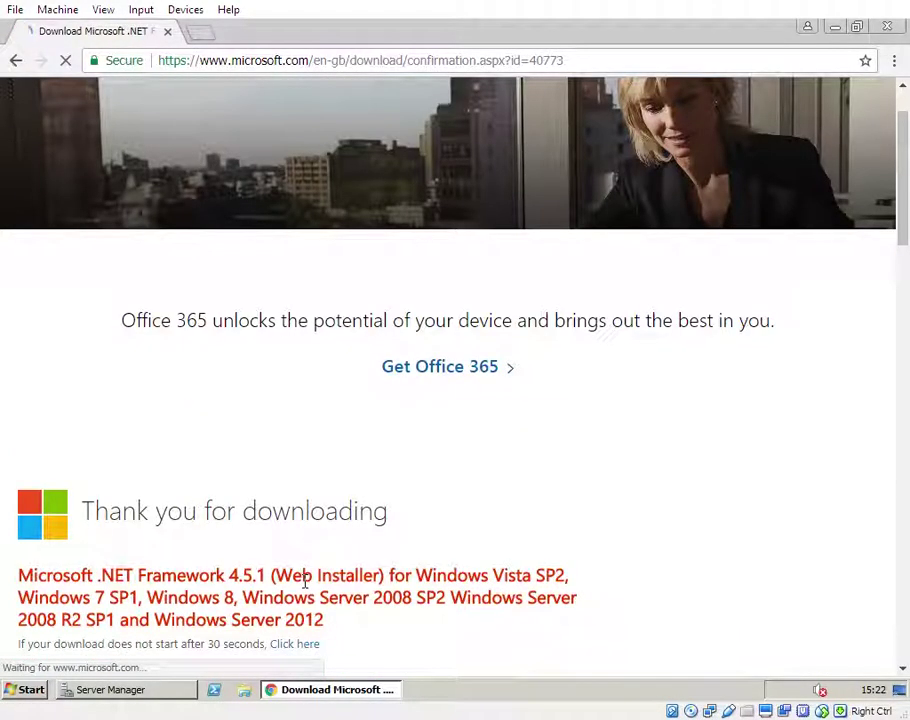
pyautogui.scroll(-1, 303, 578)
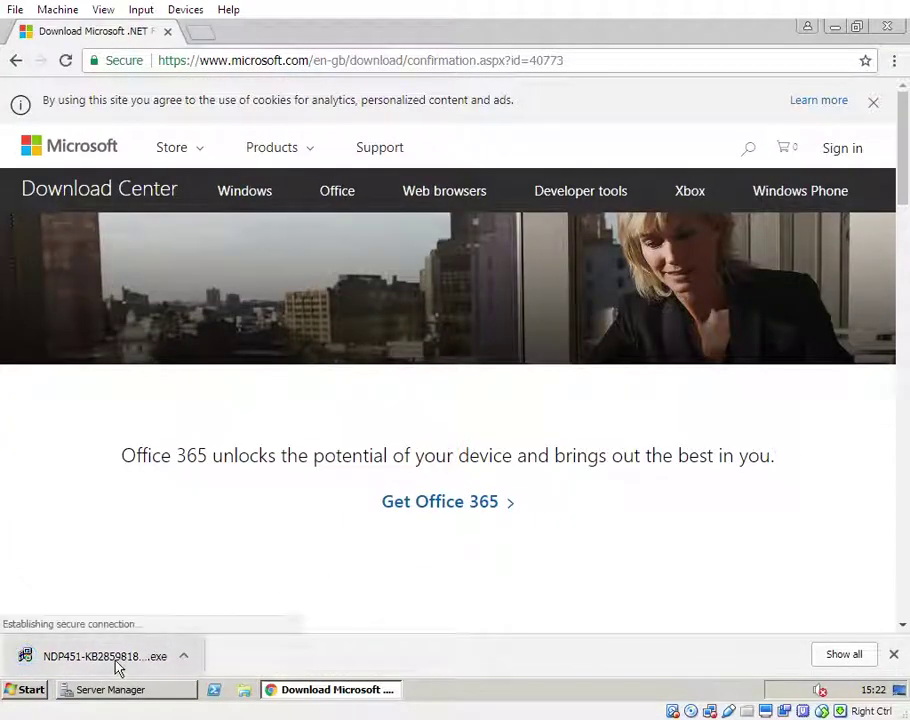
# Run the downloaded NDP451-KB2858818 installer, accept the licence terms, and install .NET Framework 4.5.1
pyautogui.click(105, 657)
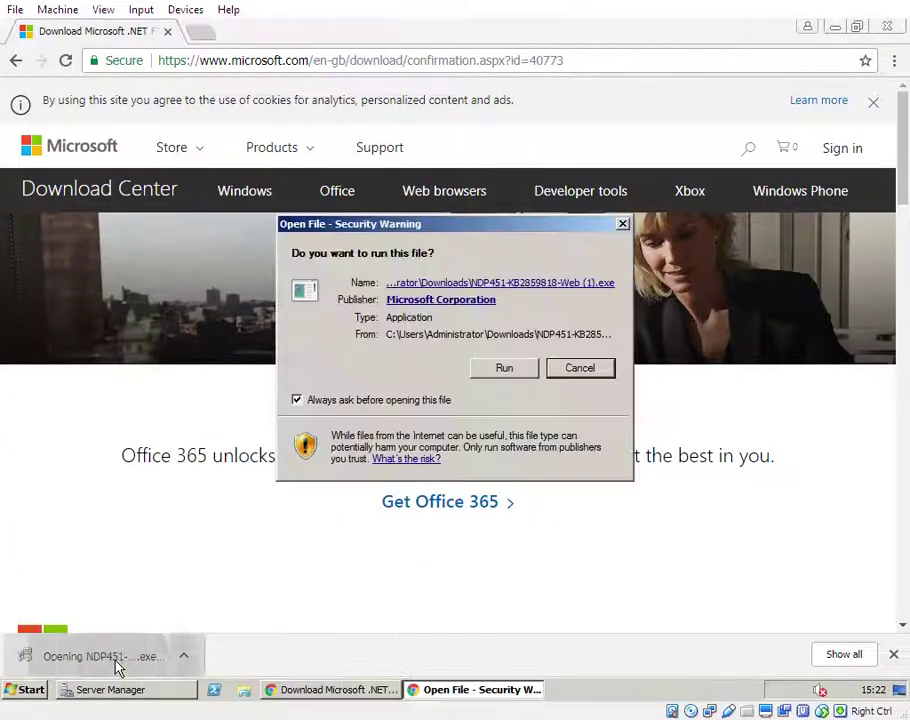
pyautogui.click(505, 370)
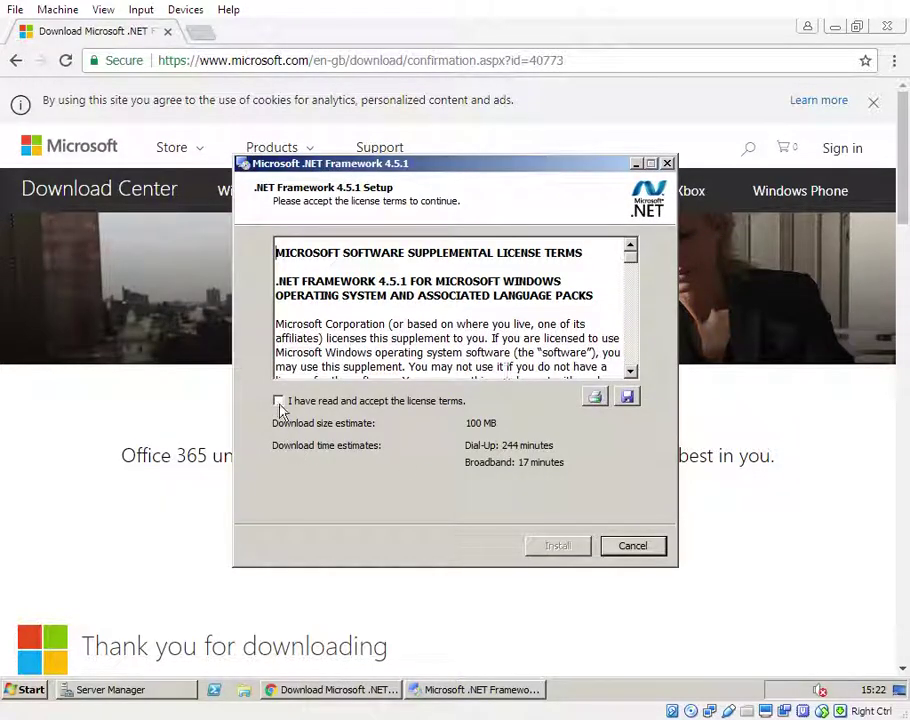
pyautogui.click(279, 402)
pyautogui.click(560, 545)
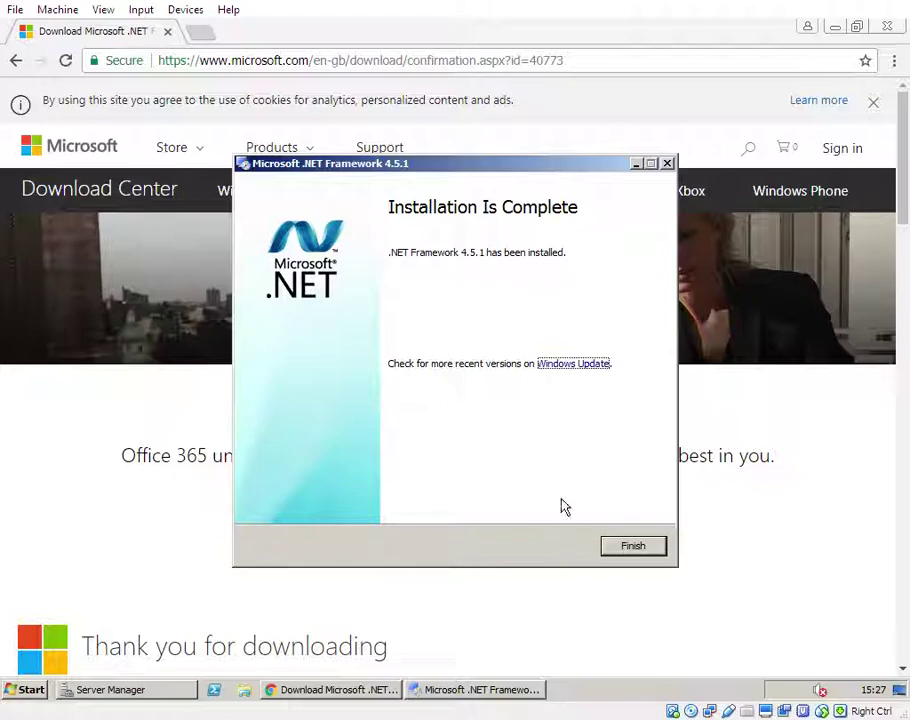
# Close the .NET installer, then search 'powershell 4.0 download' and open the WMF 4.0 download page
pyautogui.click(634, 546)
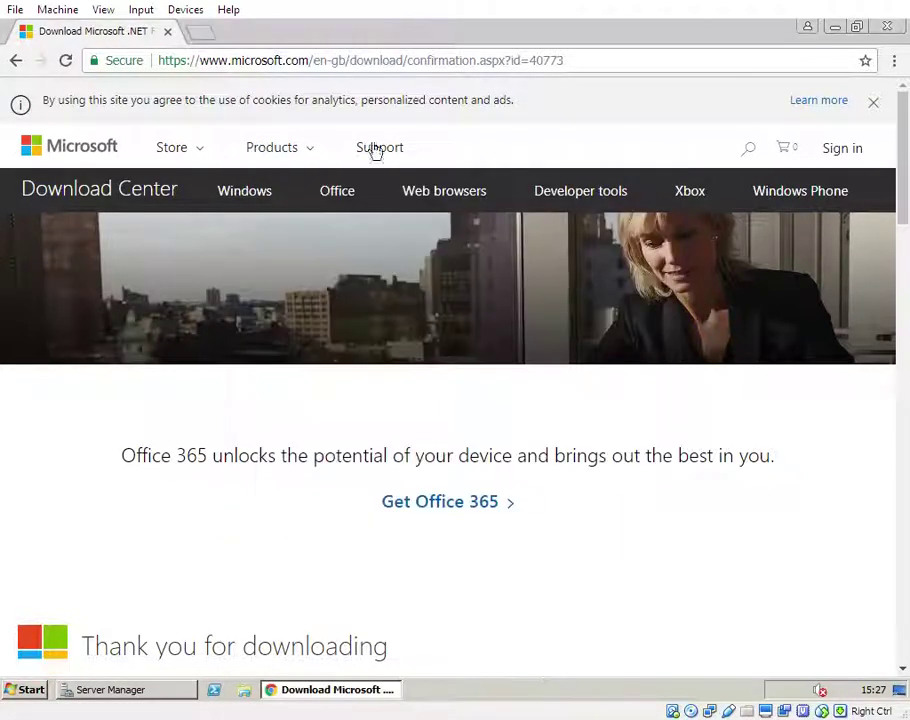
pyautogui.click(290, 62)
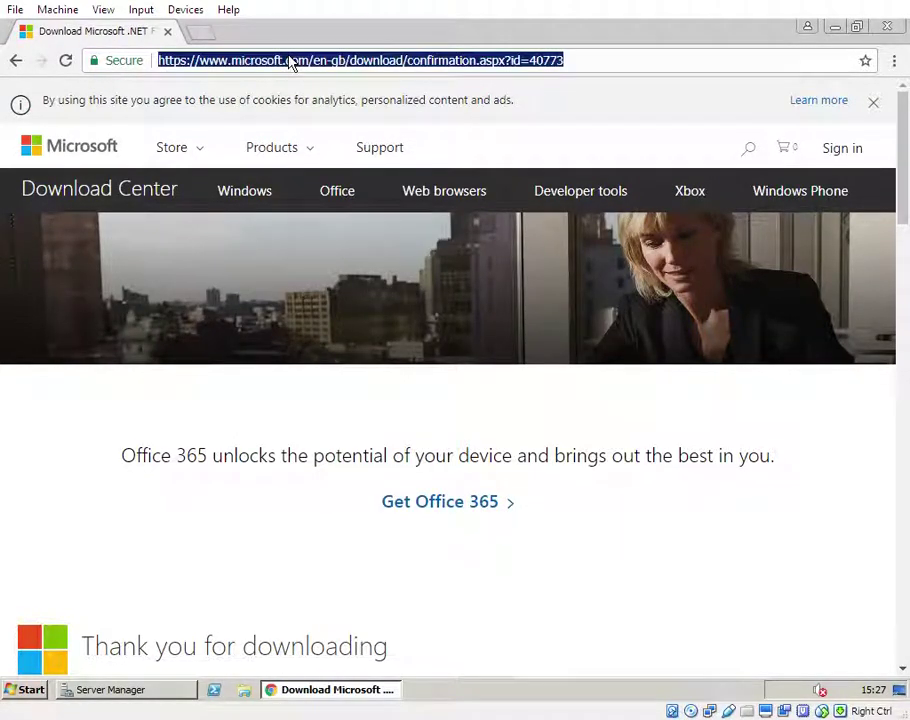
pyautogui.write('powershell 4.0 ')
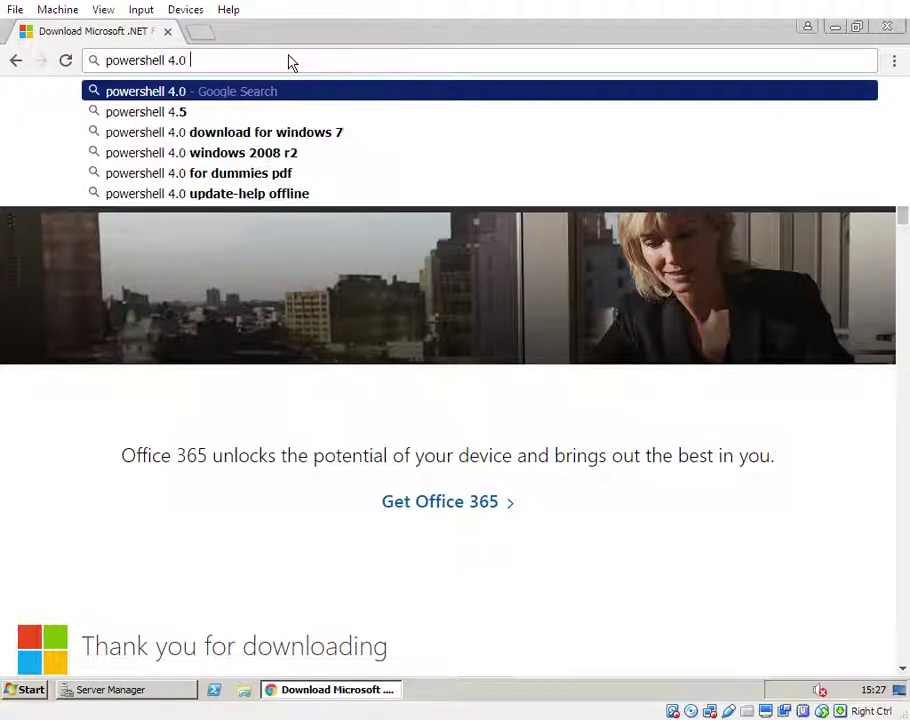
pyautogui.write('download')
pyautogui.press('Return')
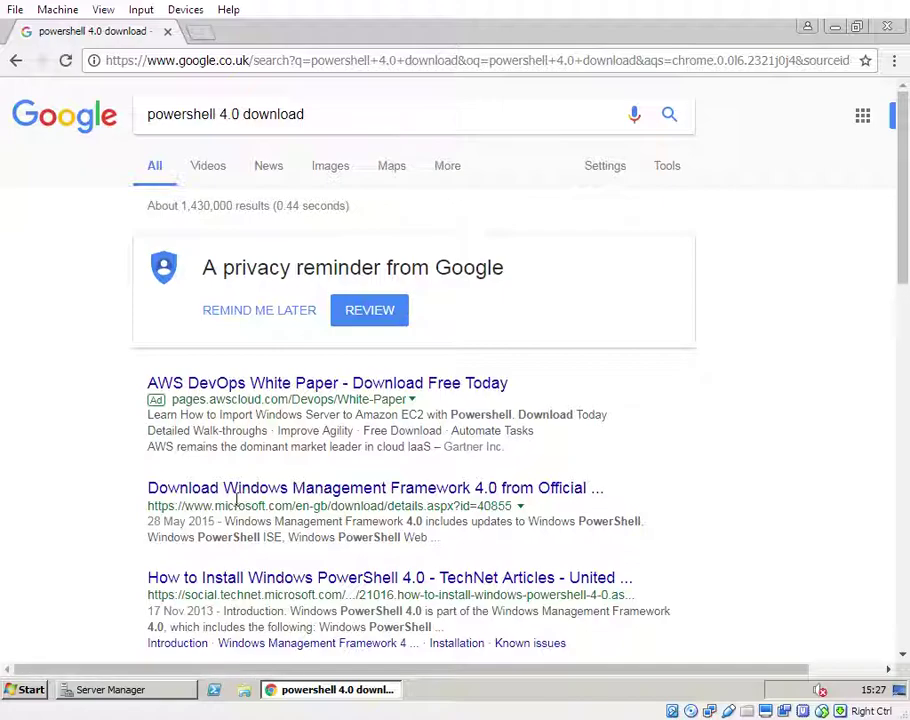
pyautogui.click(241, 498)
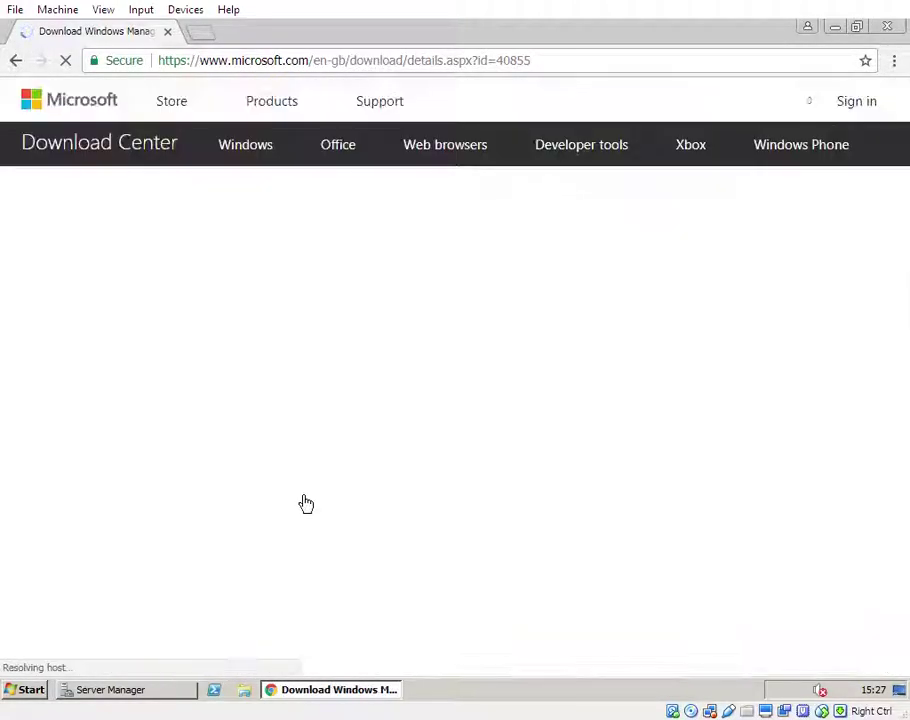
pyautogui.scroll(-2, 373, 364)
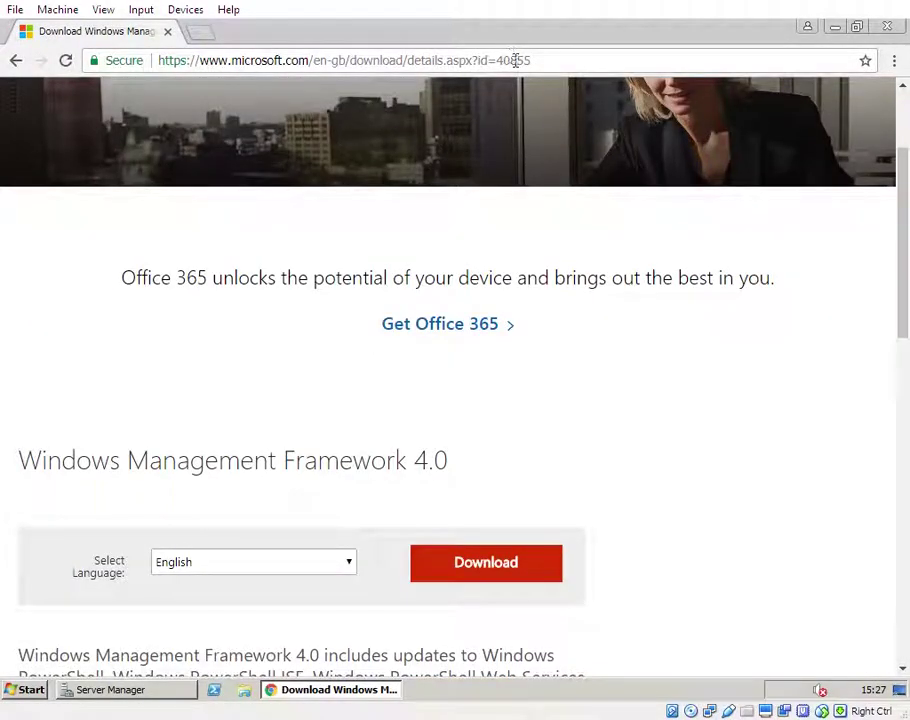
pyautogui.scroll(-2, 158, 386)
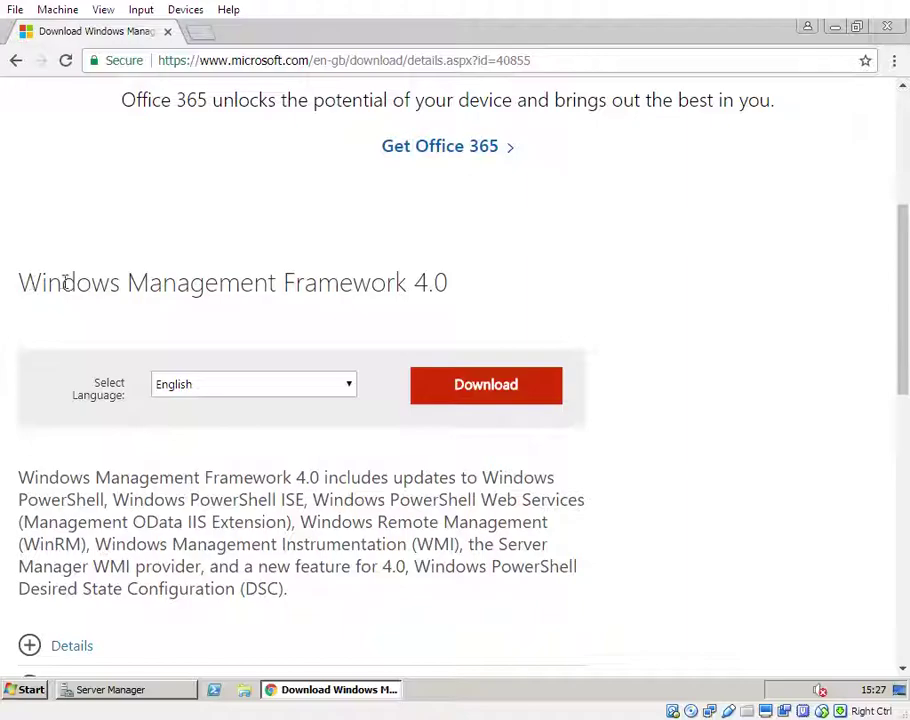
# Choose the x64 package Windows6.1-KB2819745-x64-MultiPkg.msu and download it
pyautogui.click(494, 396)
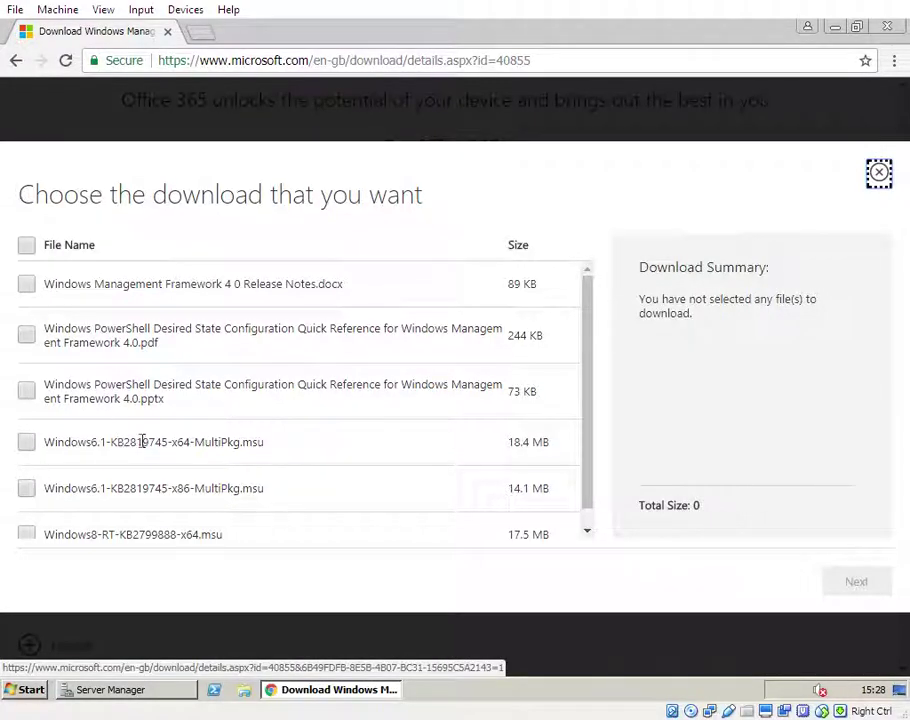
pyautogui.moveTo(137, 441); pyautogui.dragTo(250, 441)
pyautogui.doubleClick(181, 441)
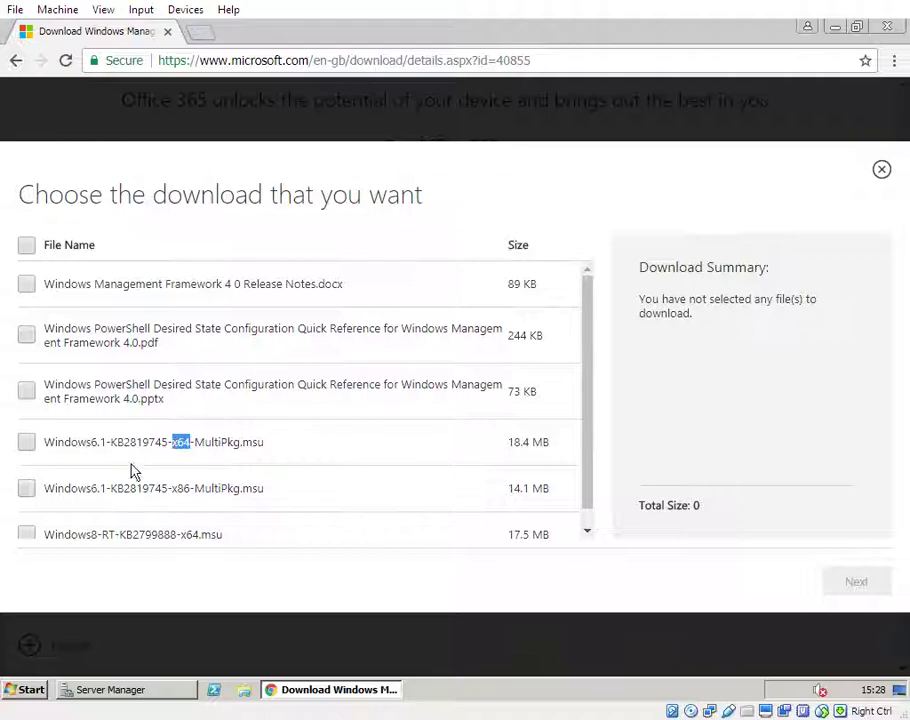
pyautogui.click(26, 442)
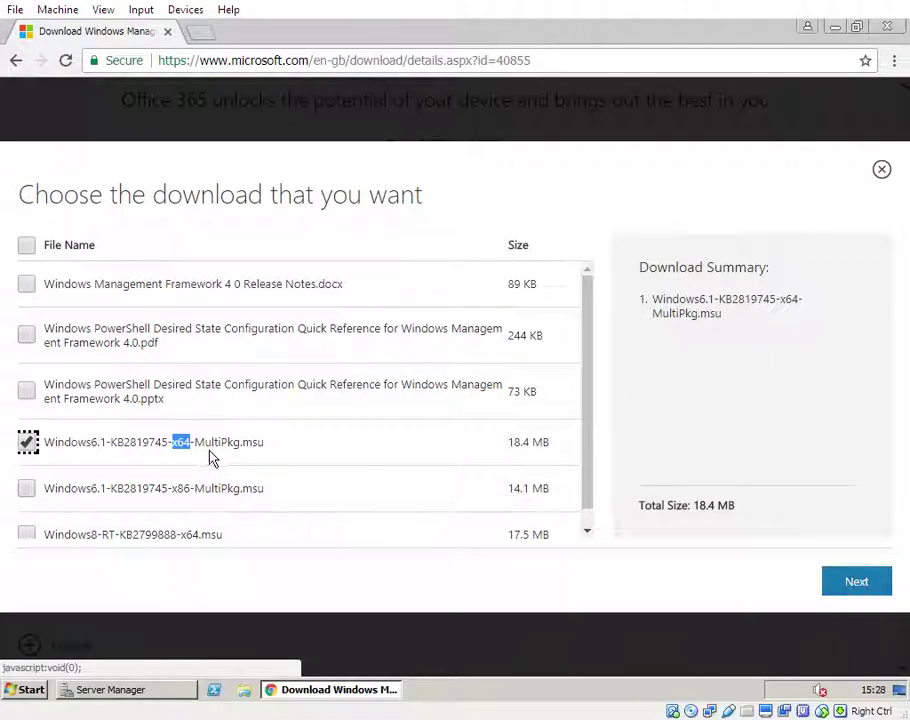
pyautogui.click(861, 583)
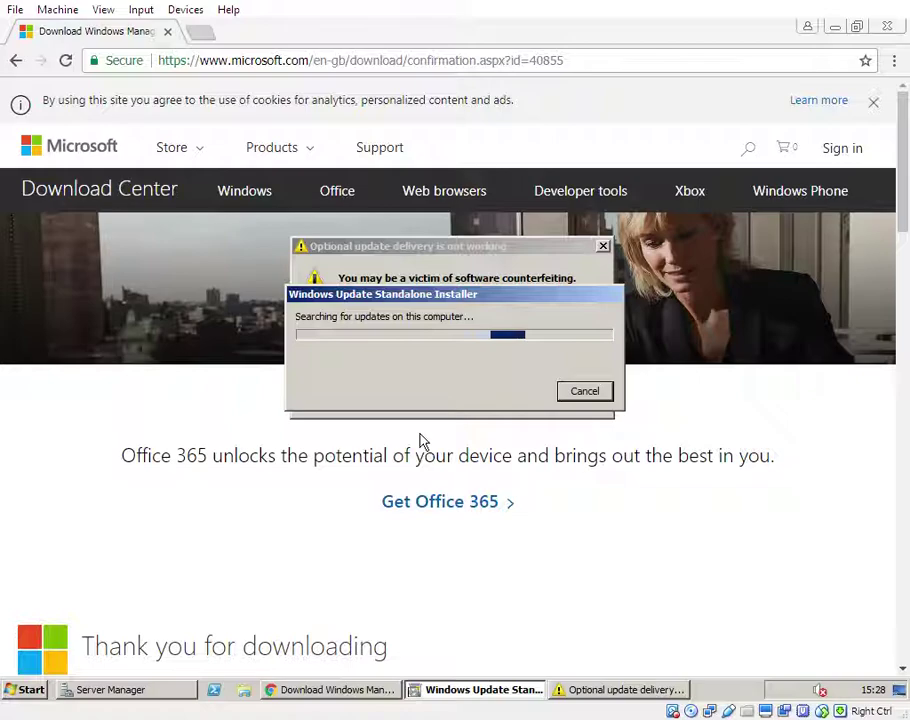
# Dismiss the counterfeiting warning, confirm update KB2819745, and accept its licence terms to install
pyautogui.click(603, 246)
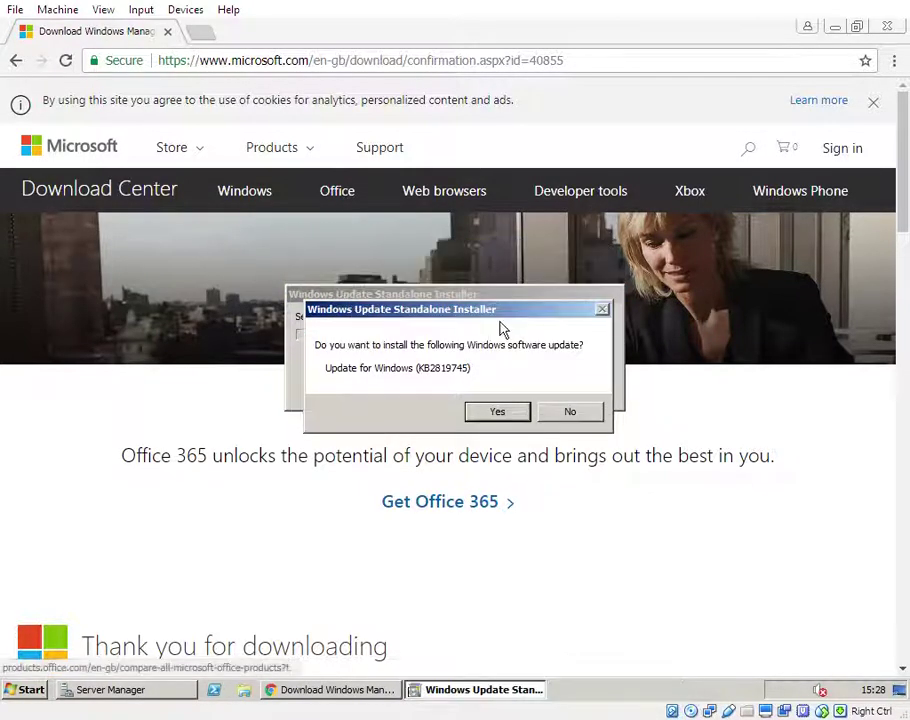
pyautogui.moveTo(494, 305); pyautogui.dragTo(474, 290)
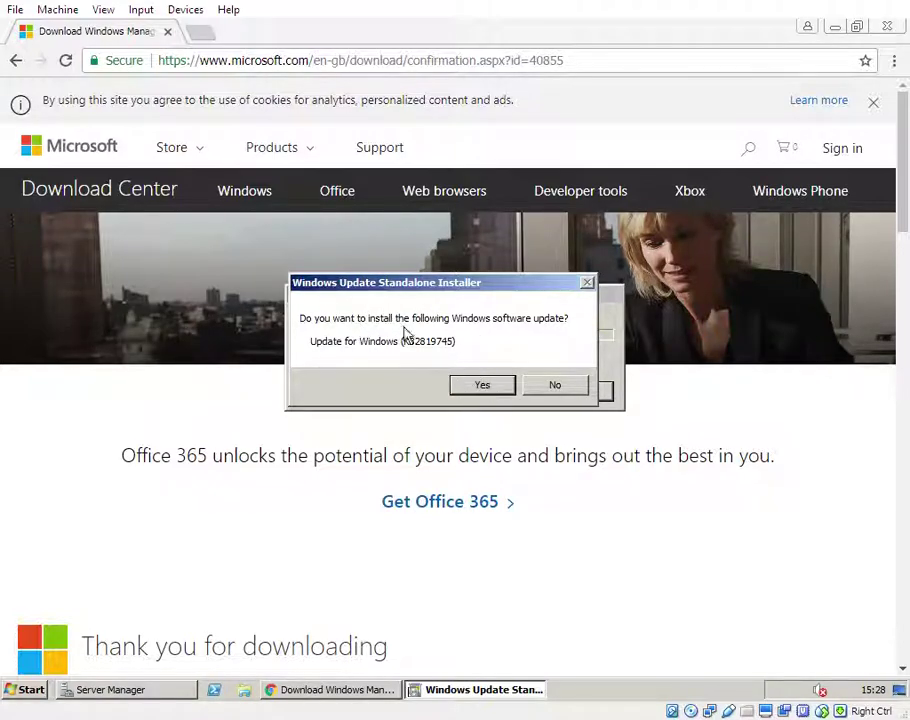
pyautogui.click(484, 388)
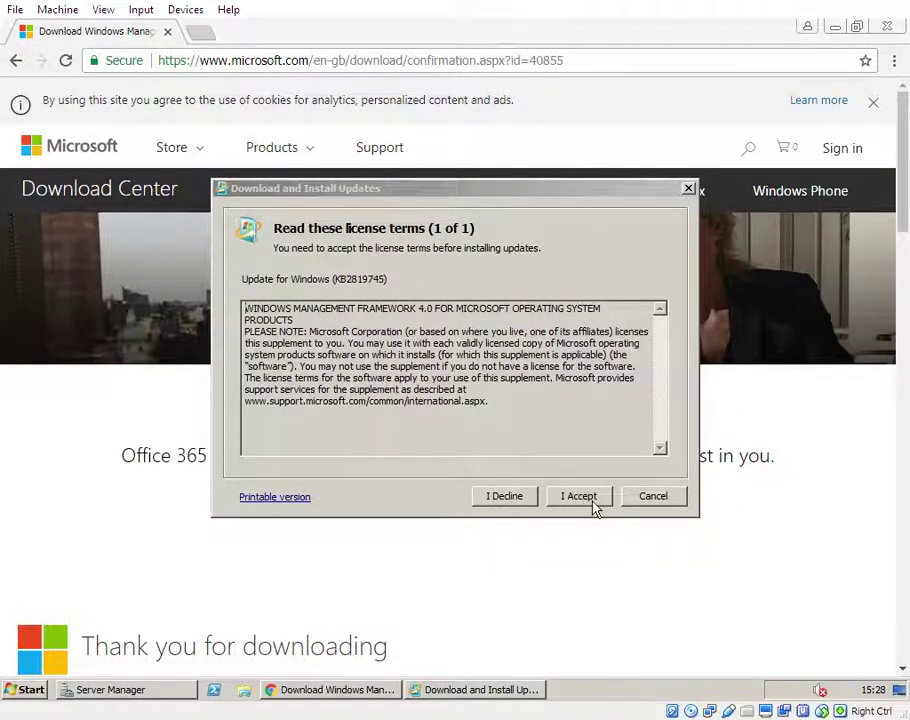
pyautogui.click(591, 502)
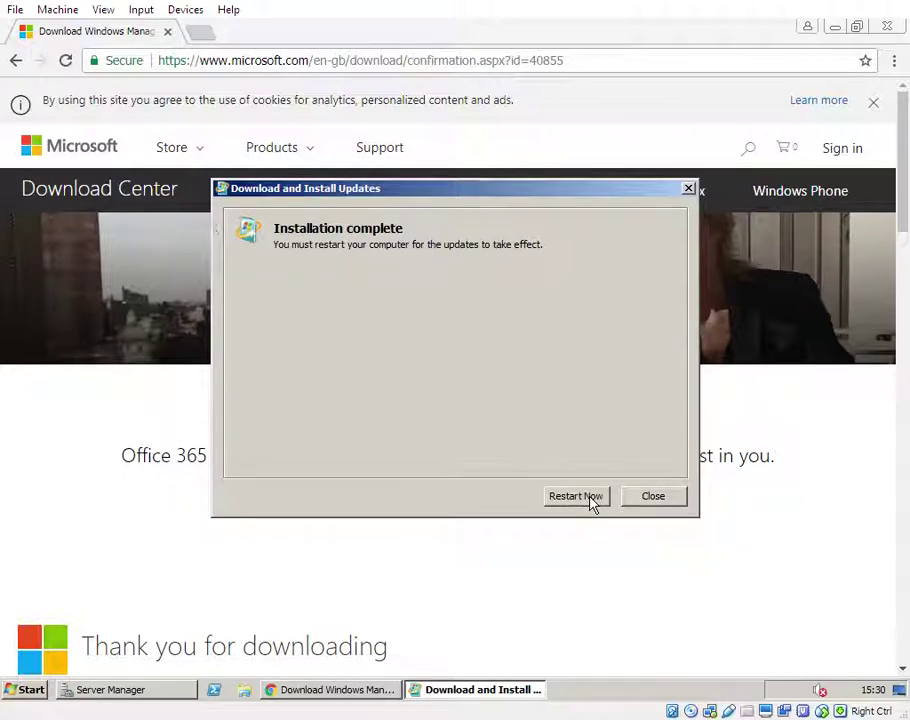
# Restart the server now so the KB2819745 update takes effect
pyautogui.click(589, 497)
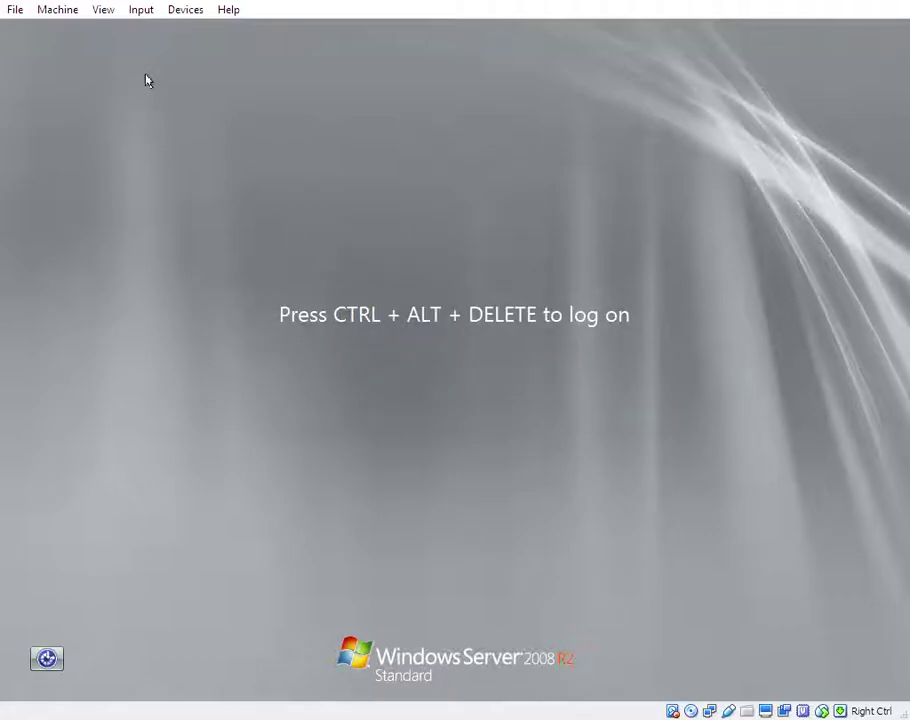
# Send Ctrl-Alt-Del from the VirtualBox Input menu and log on with the Administrator password
pyautogui.click(140, 10)
pyautogui.click(325, 70)
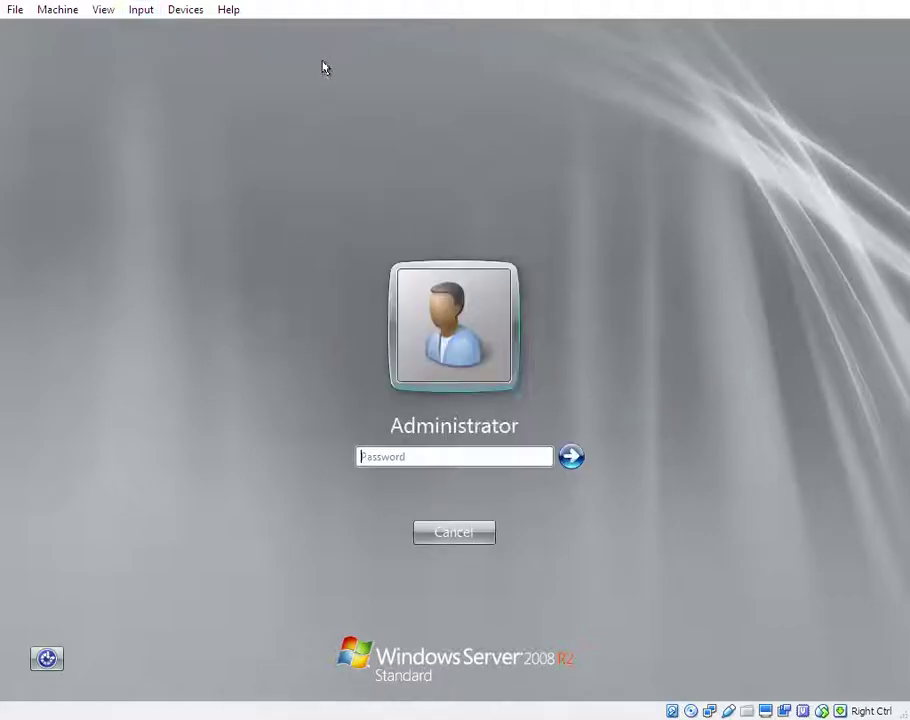
pyautogui.write('*******')
pyautogui.press('Return')
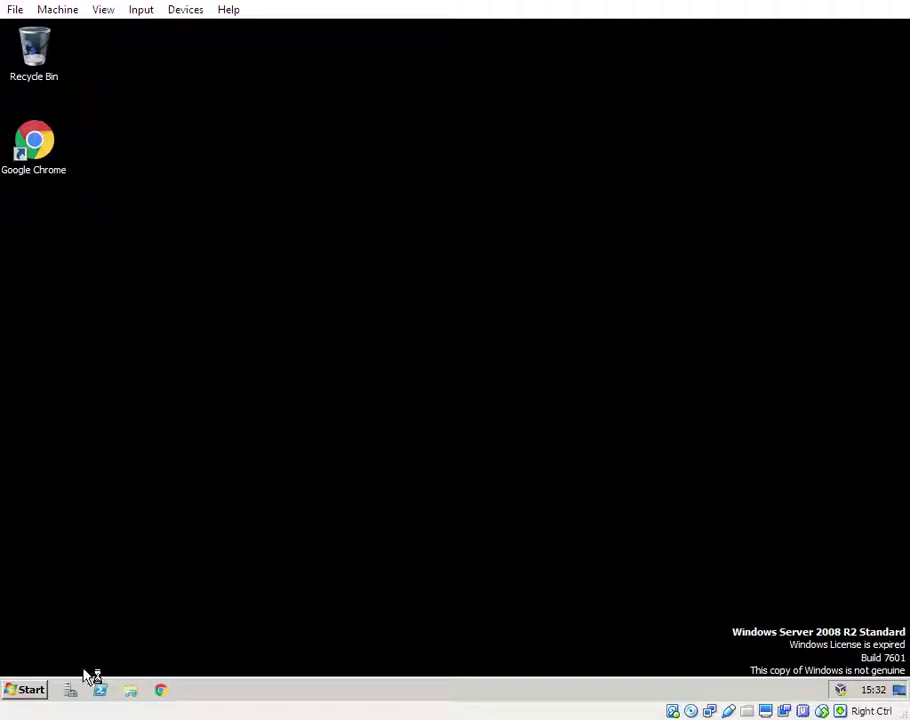
# Find 'powershell' from the Start menu and launch Windows PowerShell
pyautogui.click(30, 691)
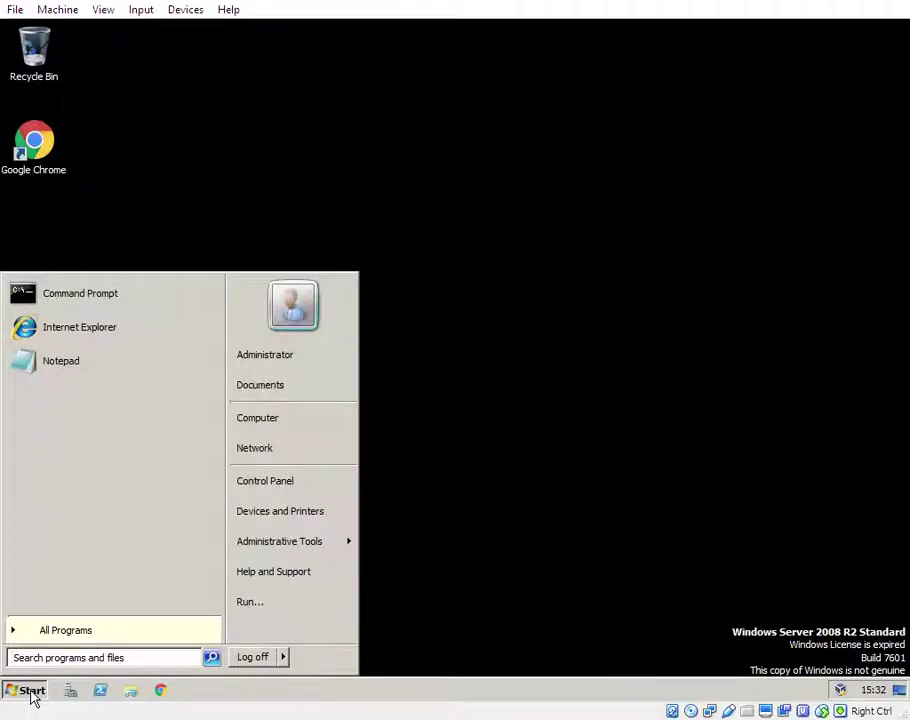
pyautogui.write('powershell')
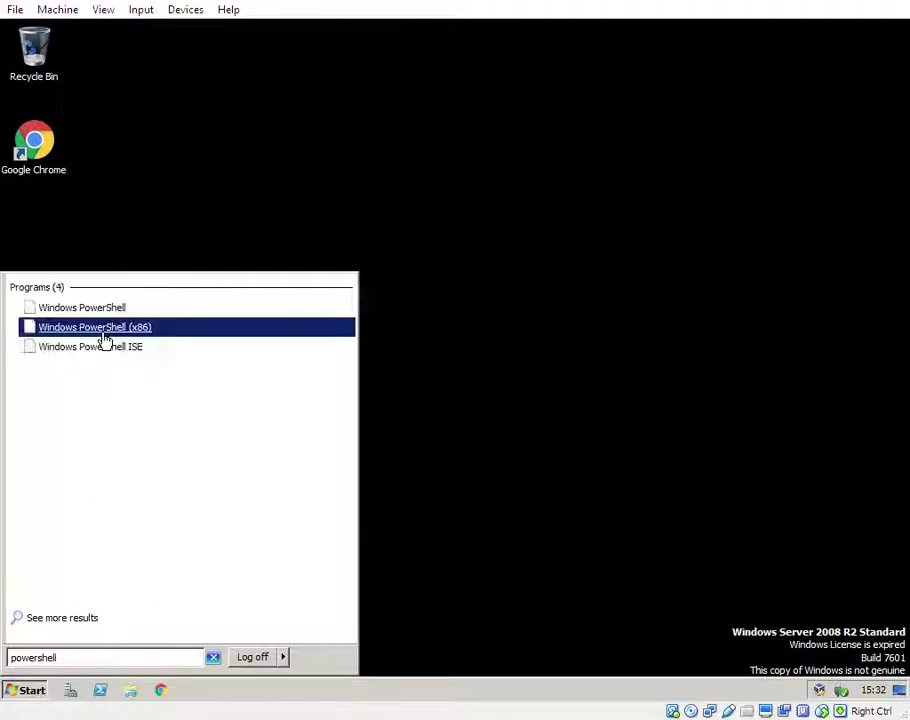
pyautogui.click(91, 310)
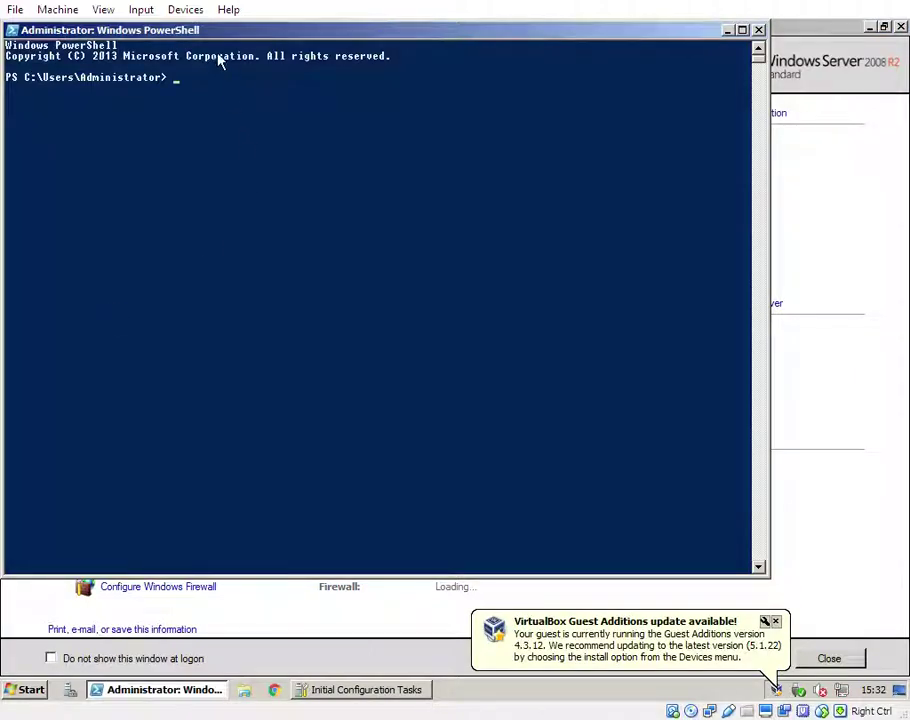
# Run get-host to confirm the PowerShell version is now 4.0
pyautogui.write('get-host')
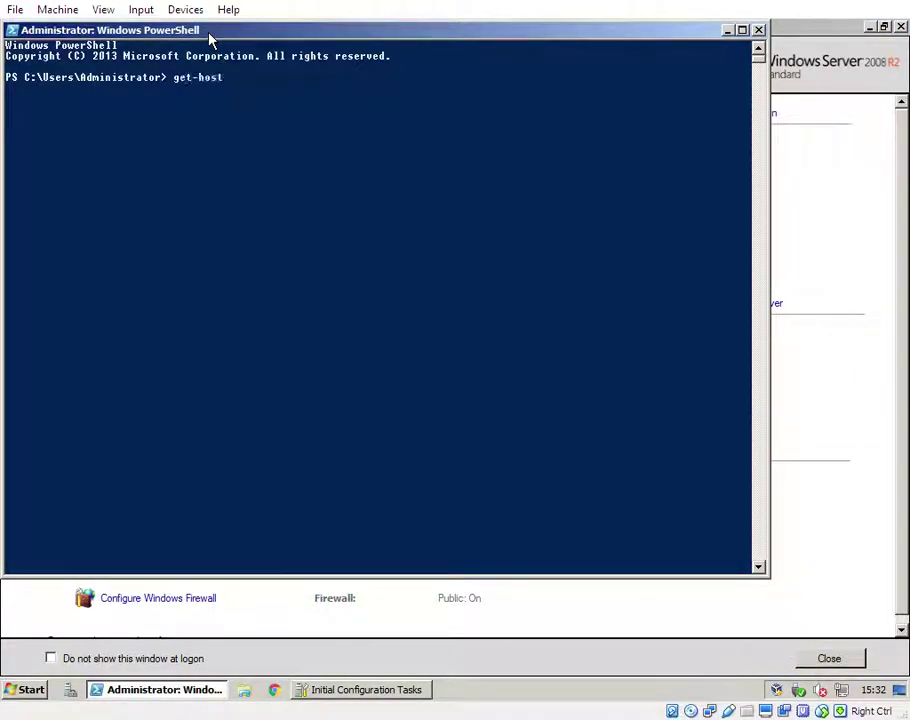
pyautogui.press('Return')
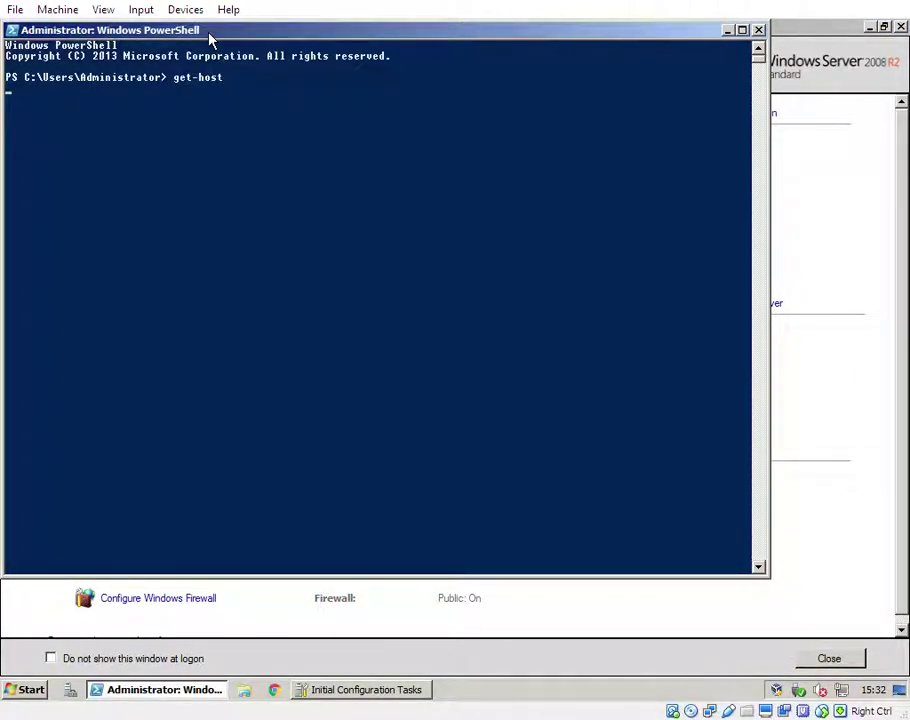